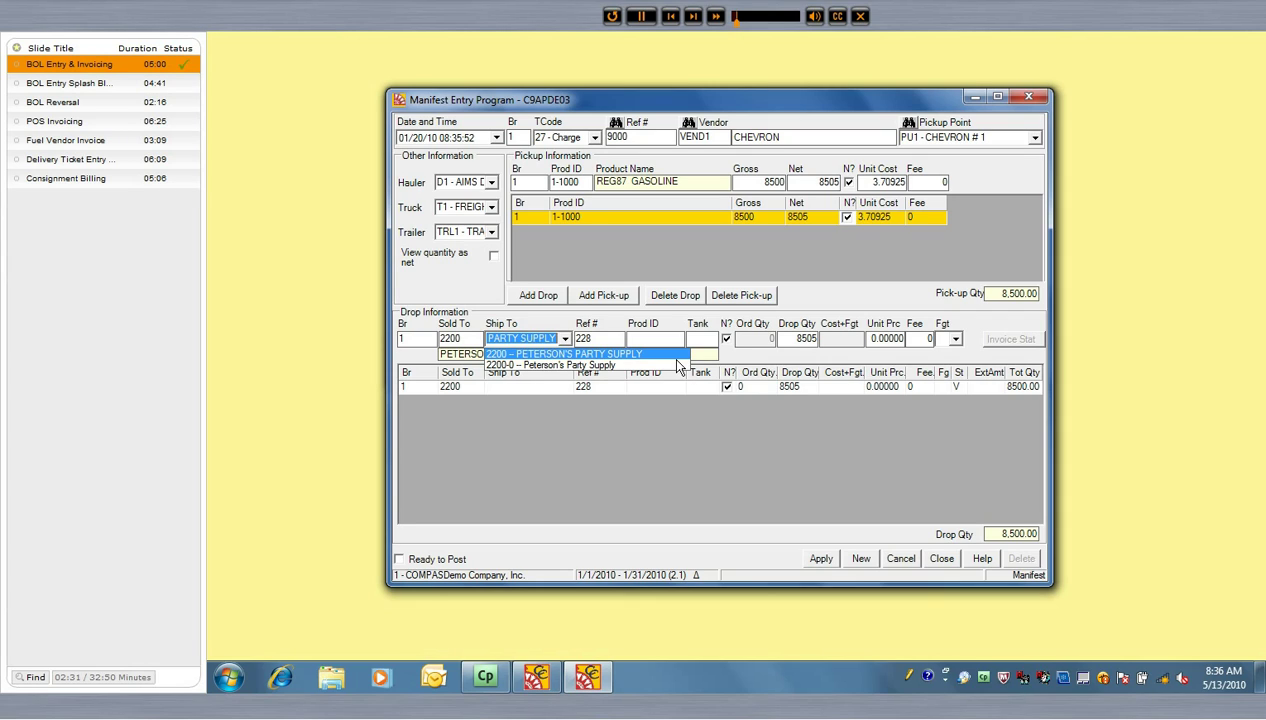
- Ship the manifest's first drop to Peterson's Party Supply and assign the second drop to bulk plant 01 with product 1-1000
key(Return)
key(Tab)
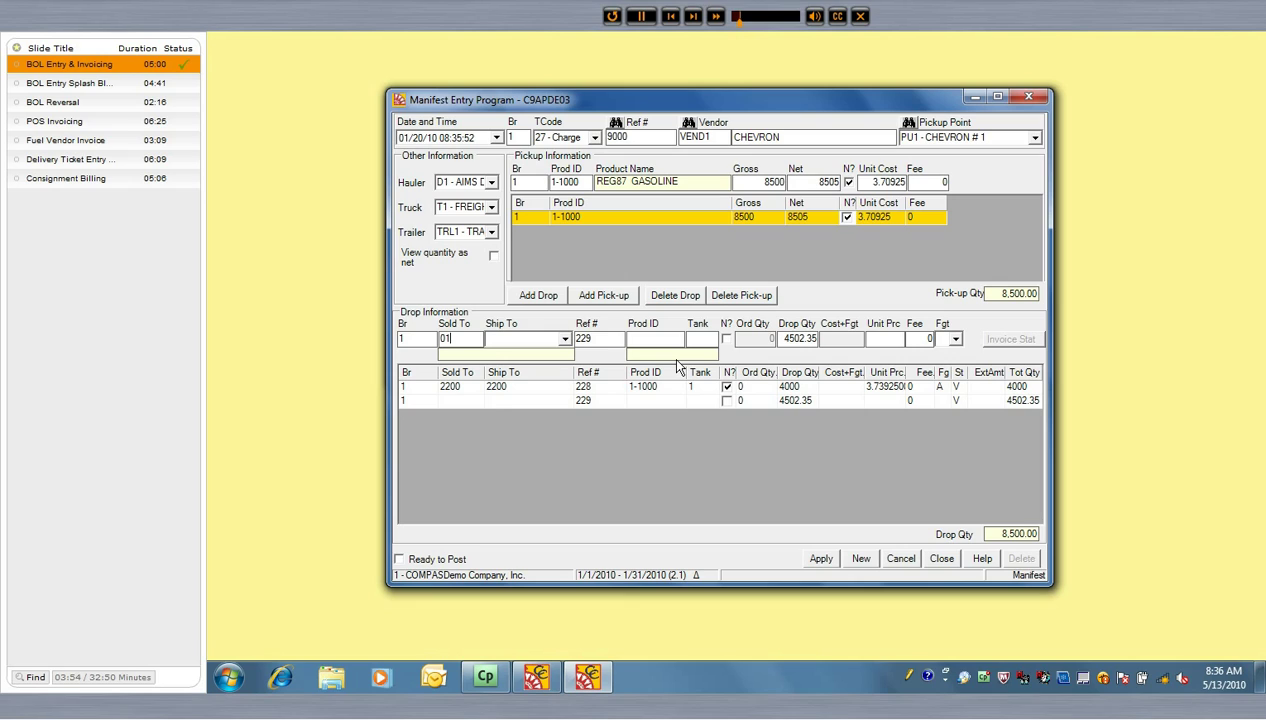
key(Tab)
key(Tab)
key(Tab)
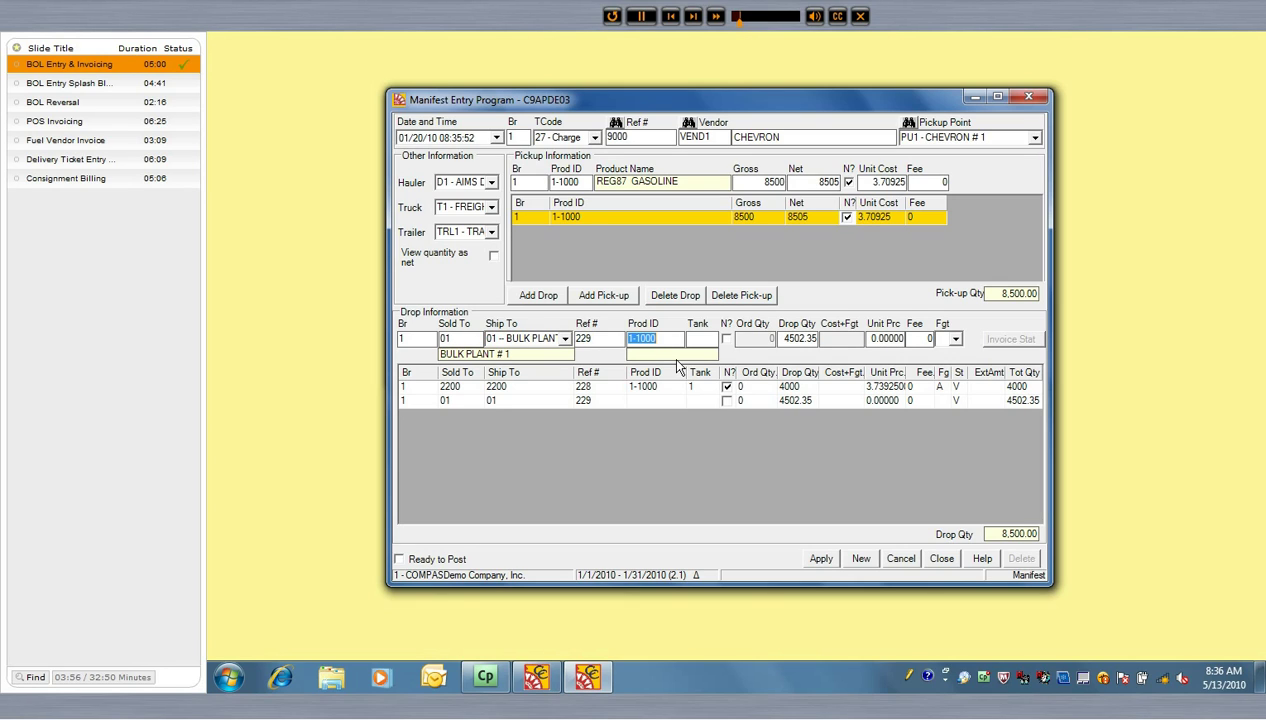
key(Tab)
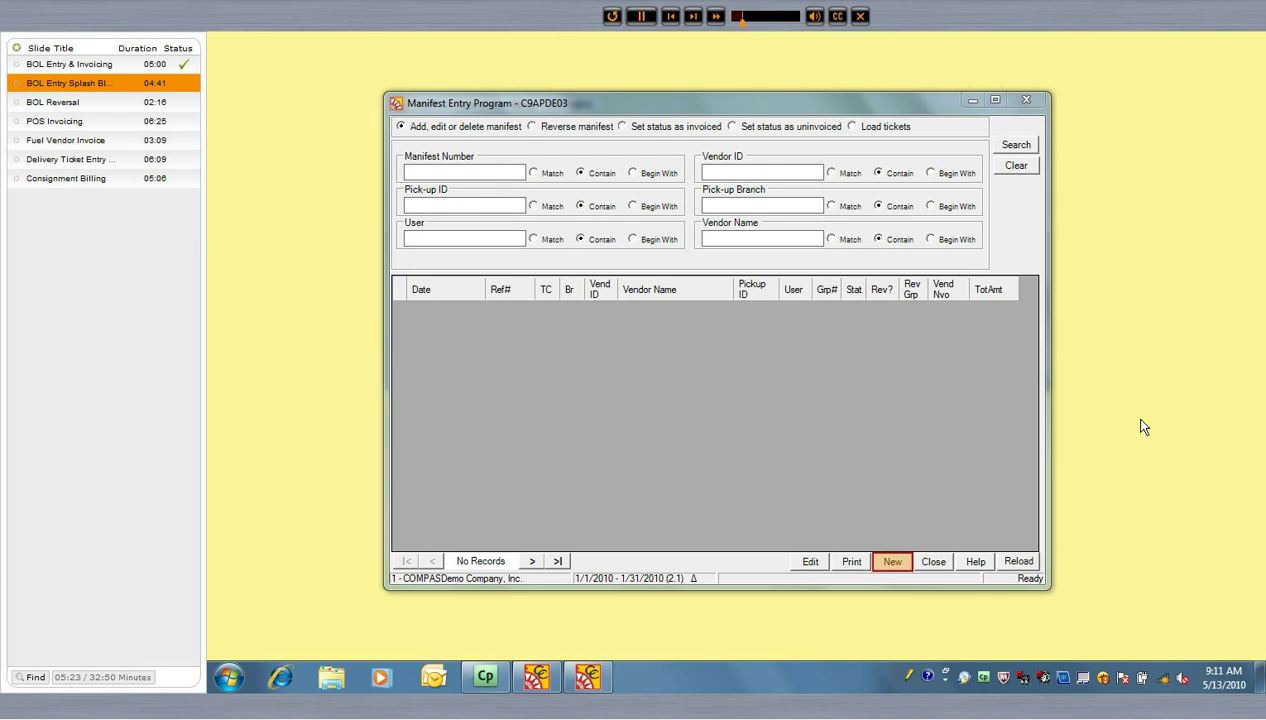
- Create a new manifest and enter vend1 as its vendor
click(876, 562)
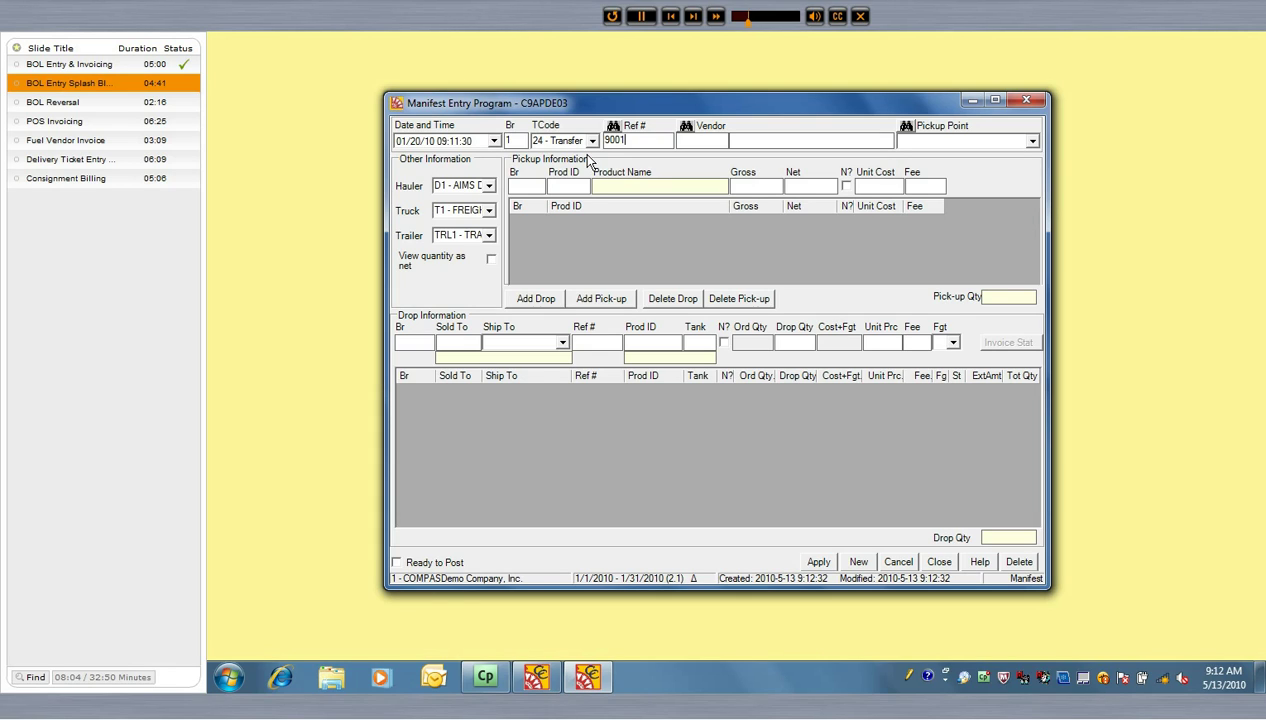
key(Tab)
text(vend1)
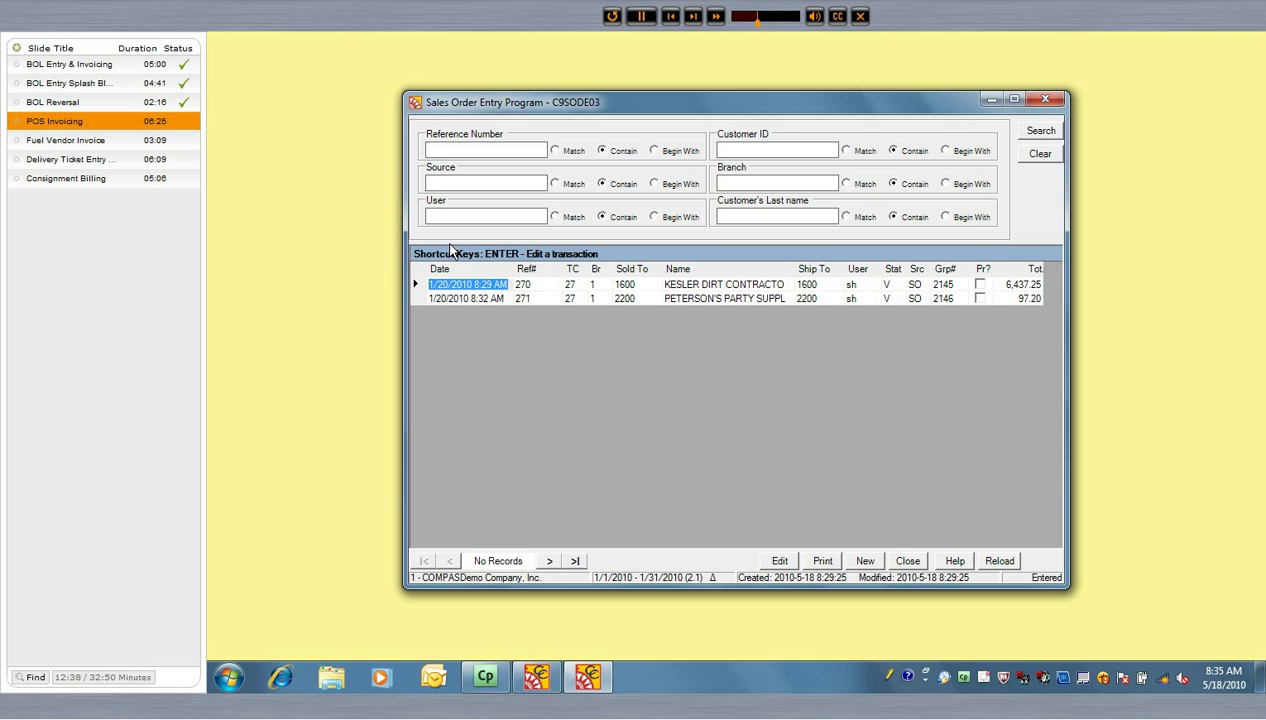
- Create a new sales order dated 01/20/10 and enter its reference number
click(866, 562)
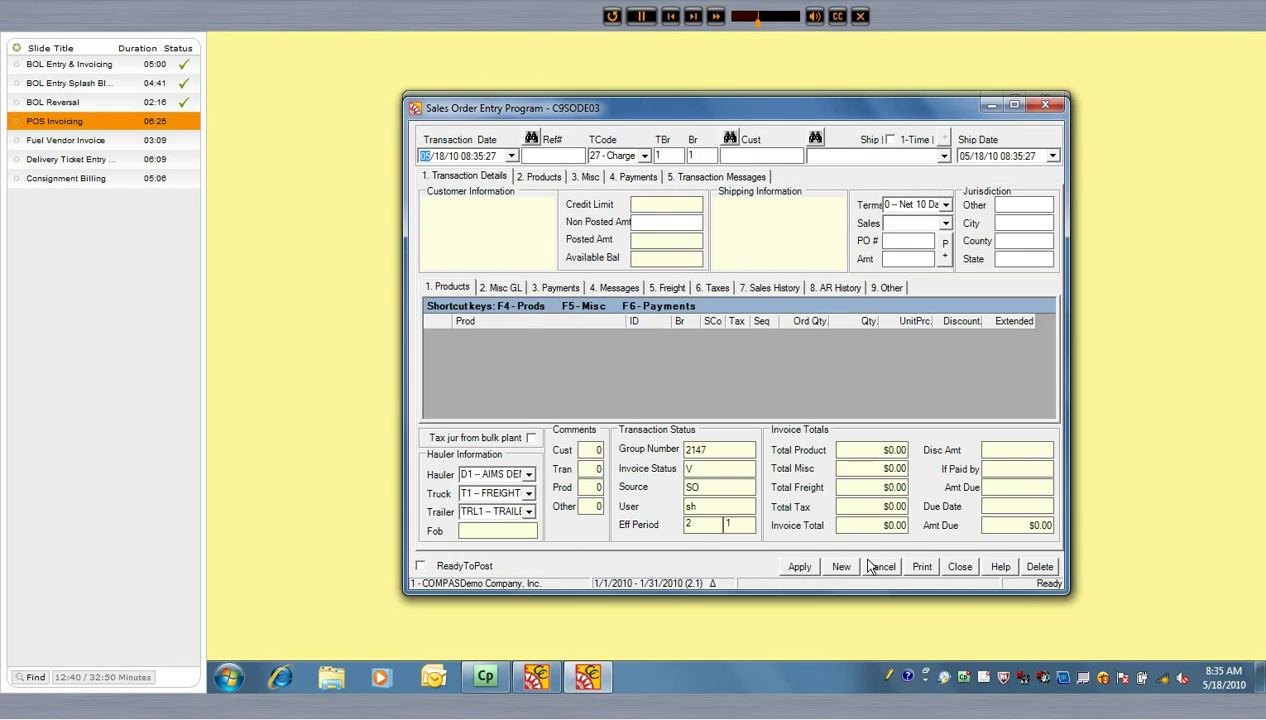
text(01/20/)
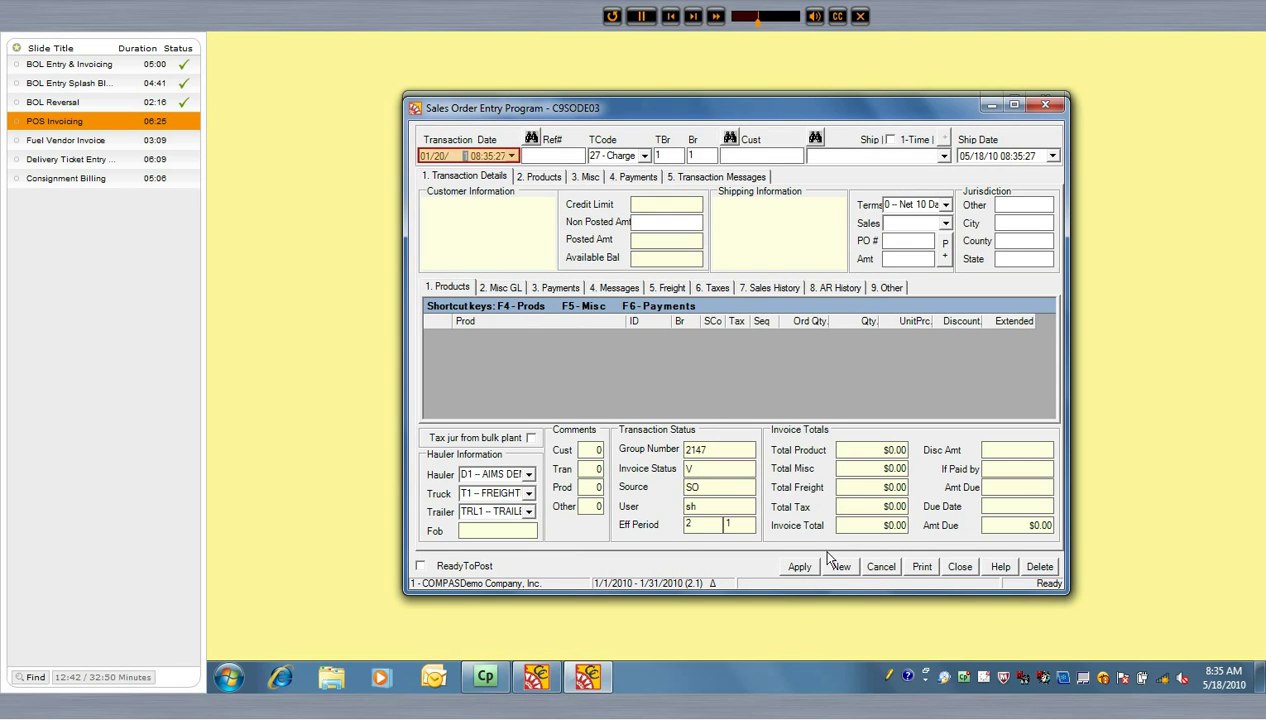
text(10)
key(Tab)
text(272)
key(Tab)
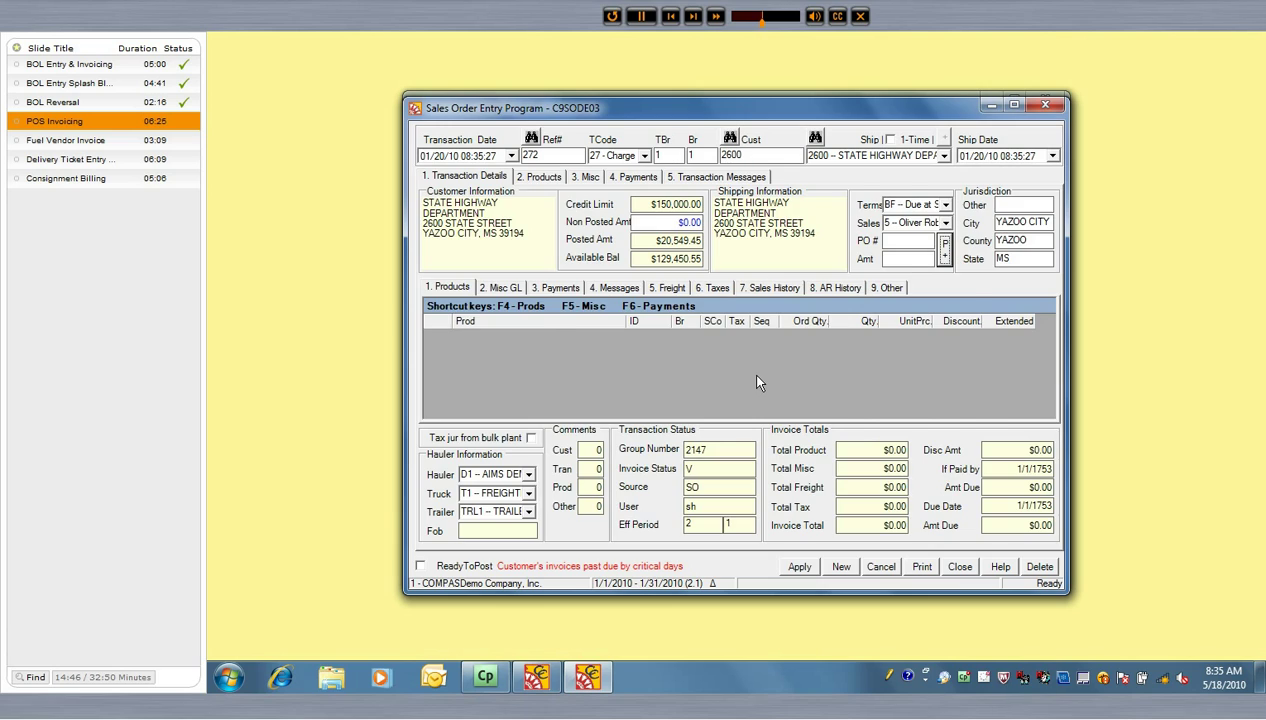
- Add CHEVRON SUPREME 5W30 1/5 from the customer's most recent purchases to the order with a quantity of 5
key(F4)
key(Tab)
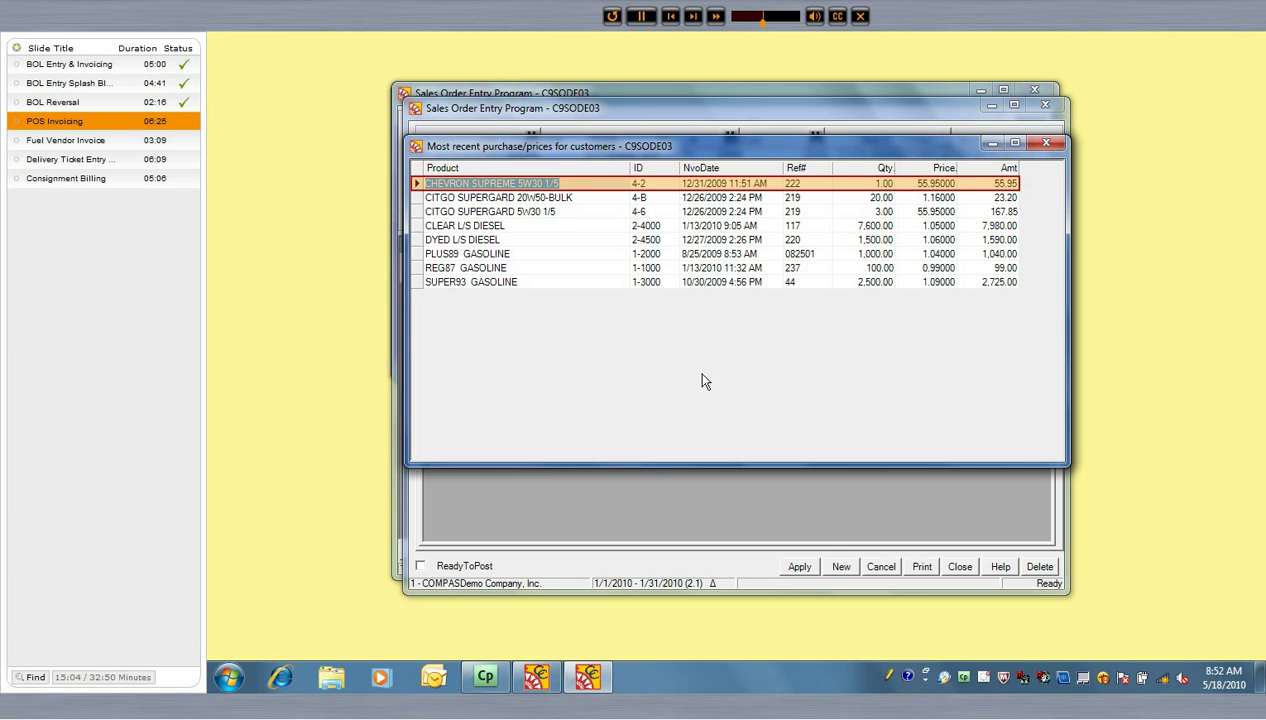
click(417, 184)
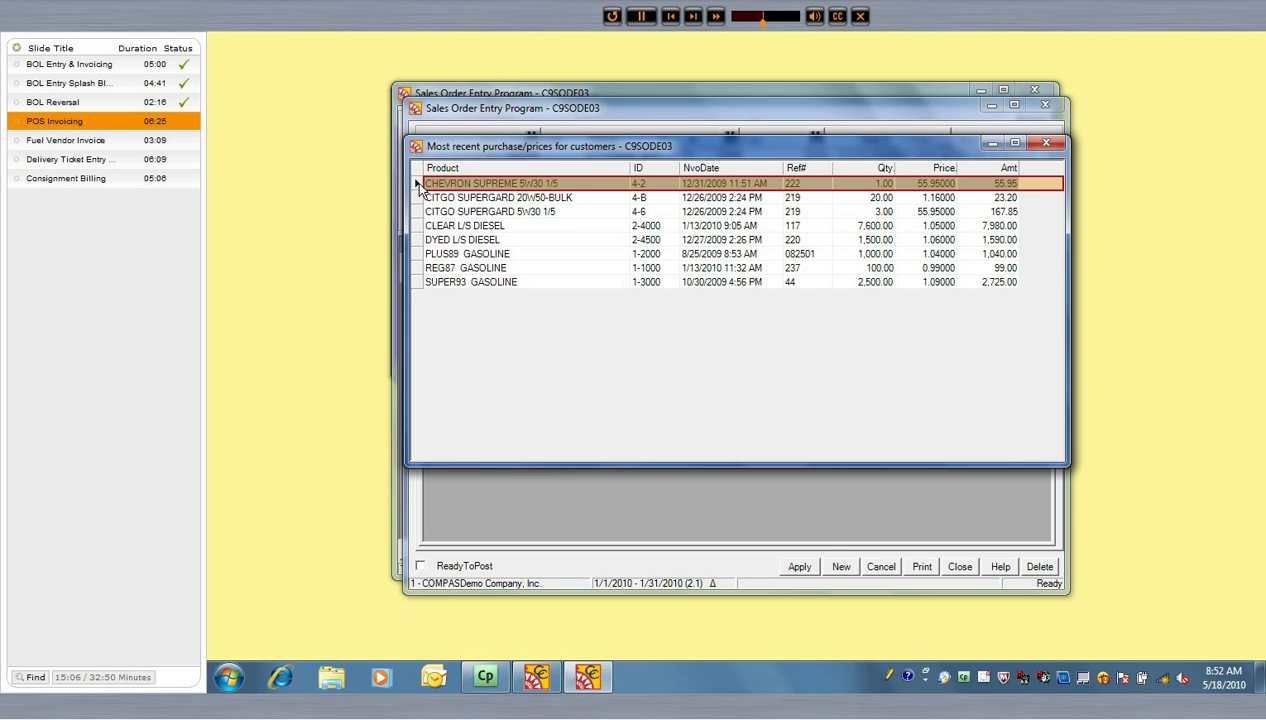
double_click(416, 183)
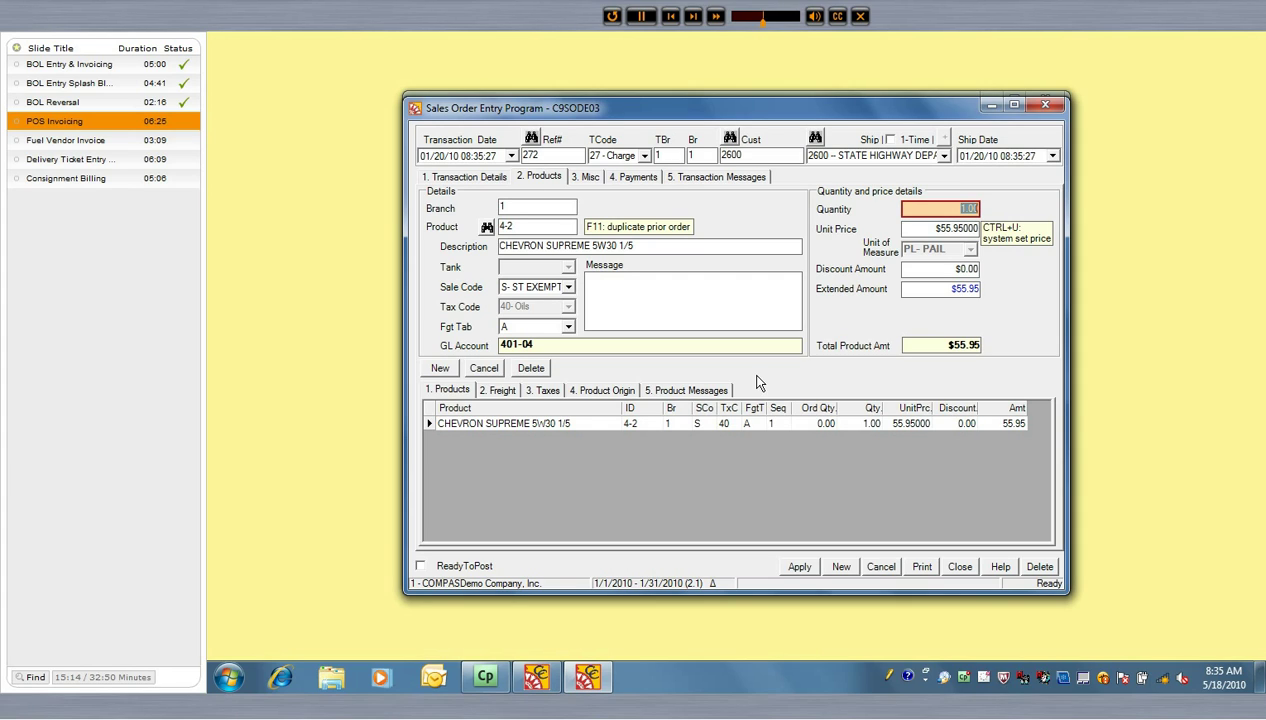
text(5)
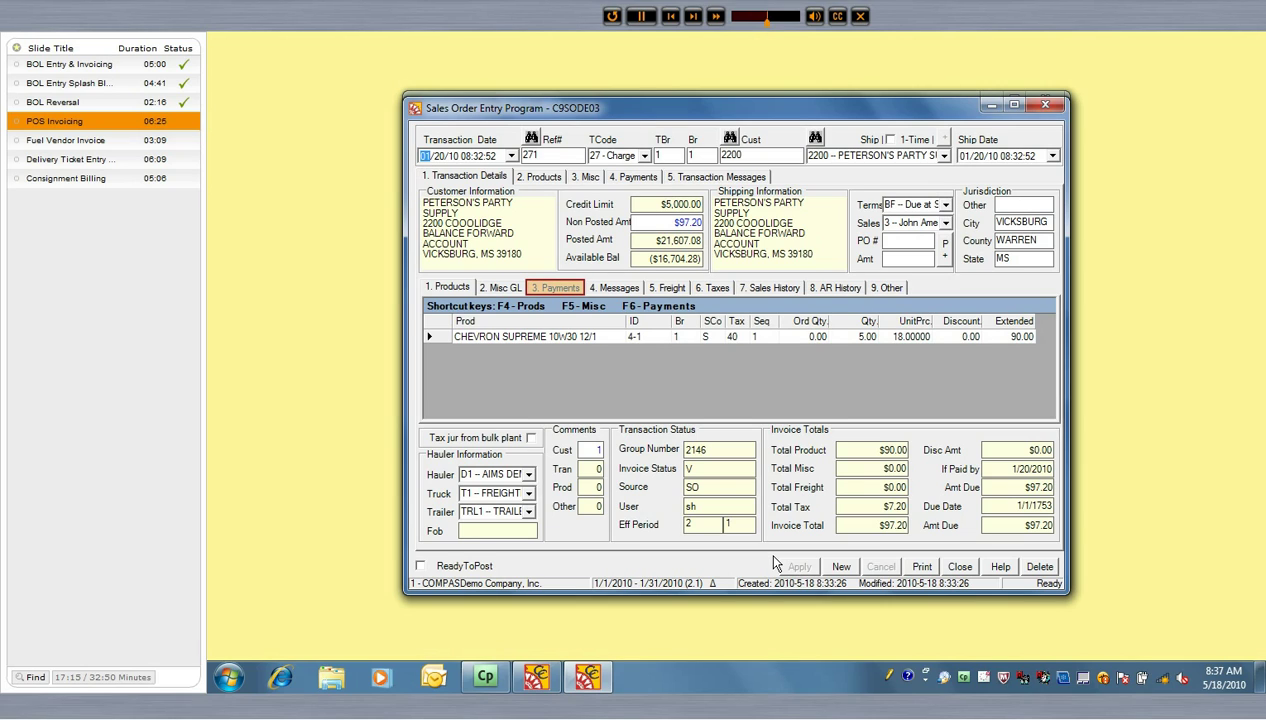
- Add a new payment line to the Peterson's Party Supply invoice, using the CASH WASH ACCOUNT as its GL account
click(560, 288)
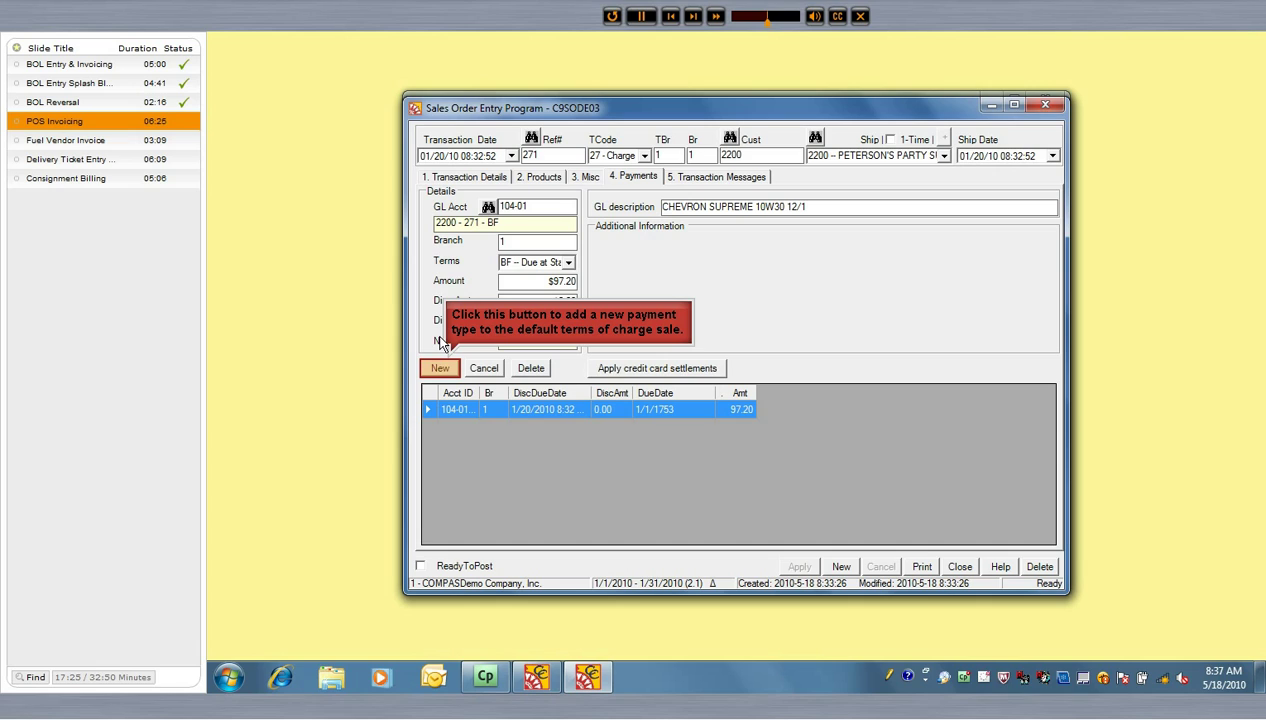
click(440, 368)
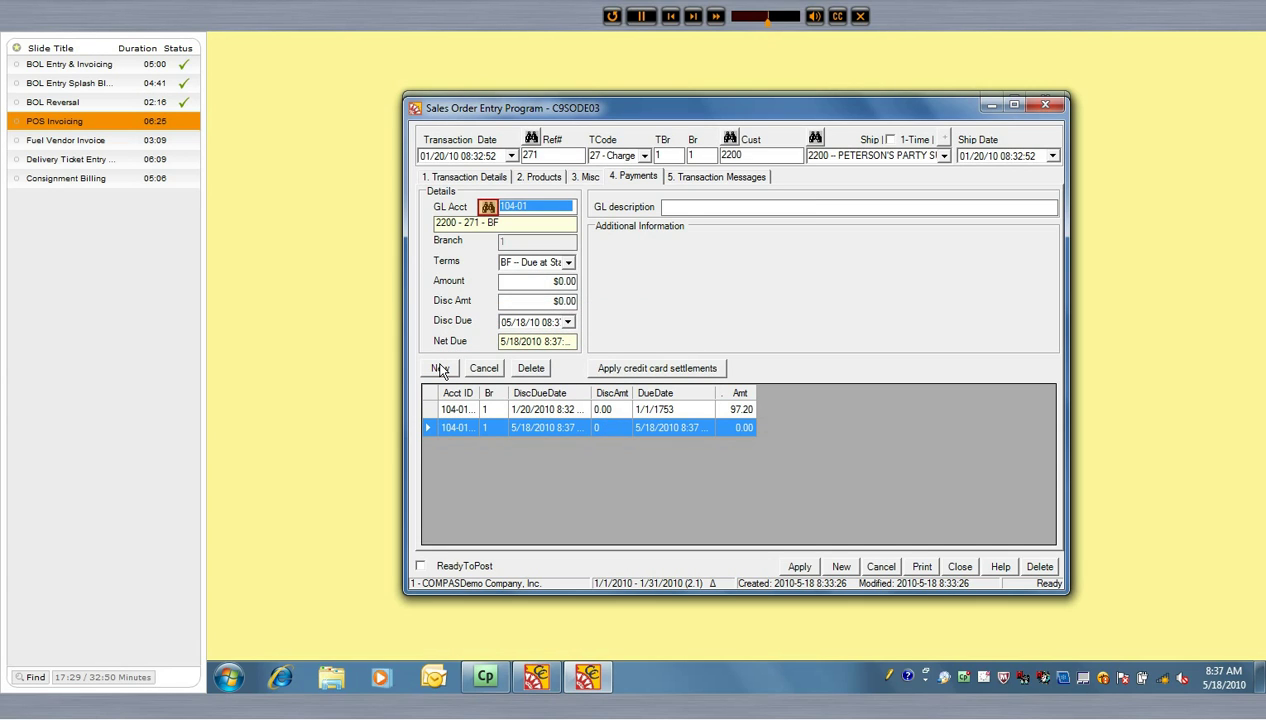
key(F2)
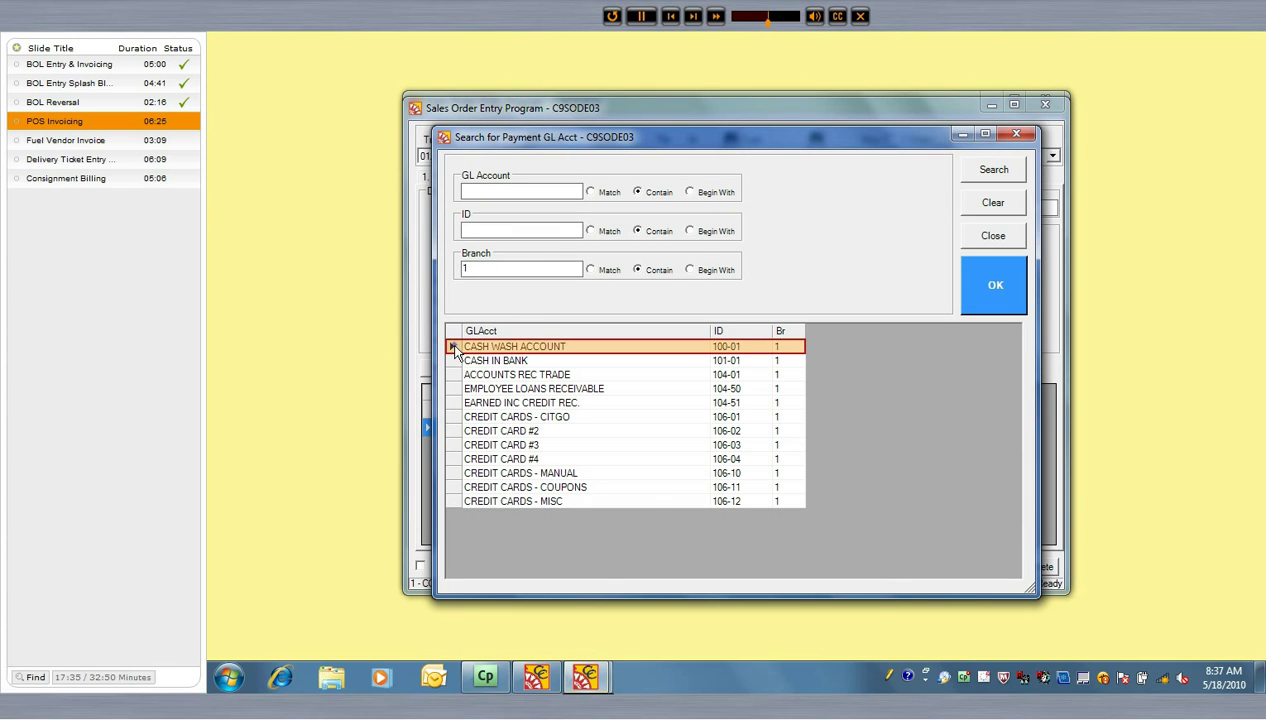
double_click(450, 346)
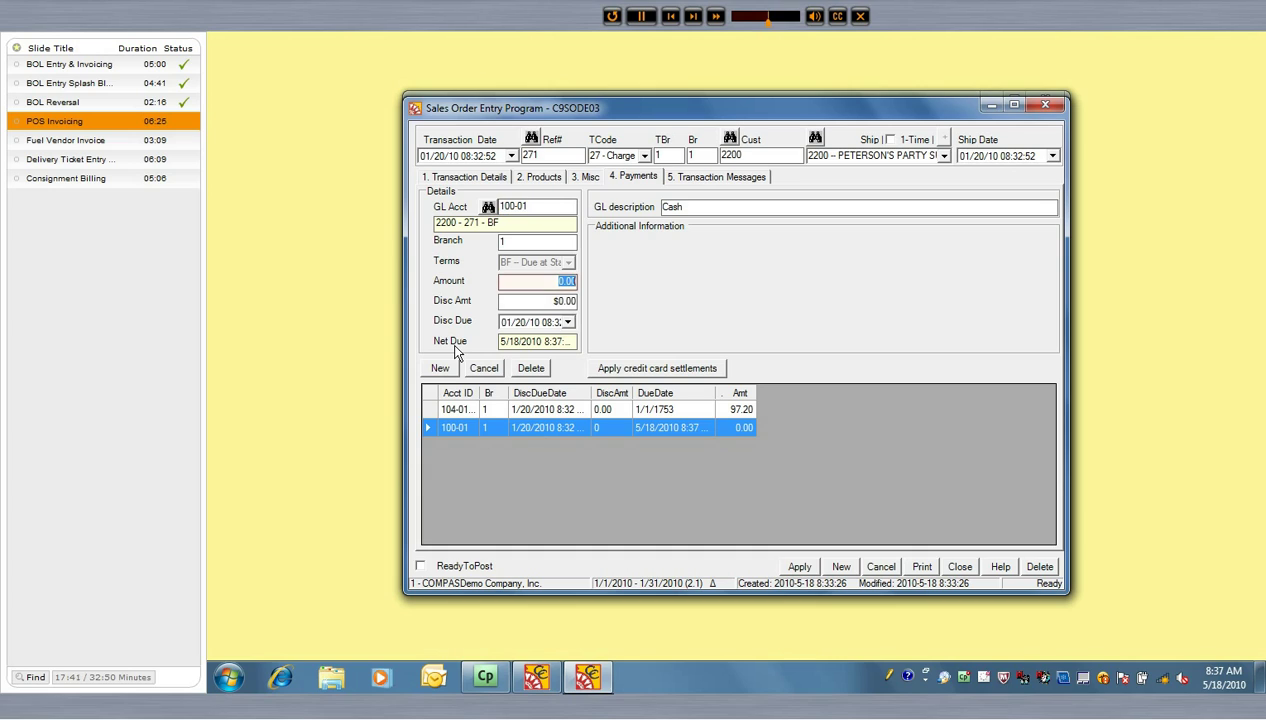
- Set the cash payment amount to 50 and apply the invoice changes, overriding the customer's credit limit
text(50)
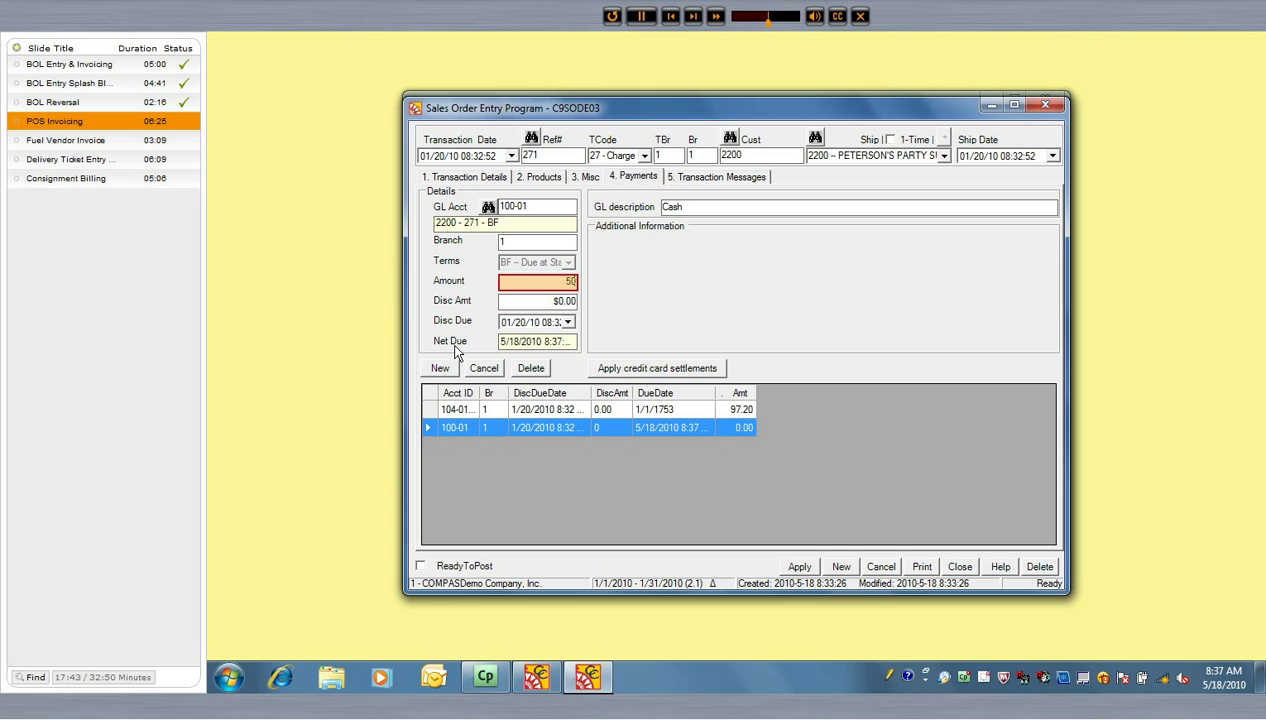
key(Tab)
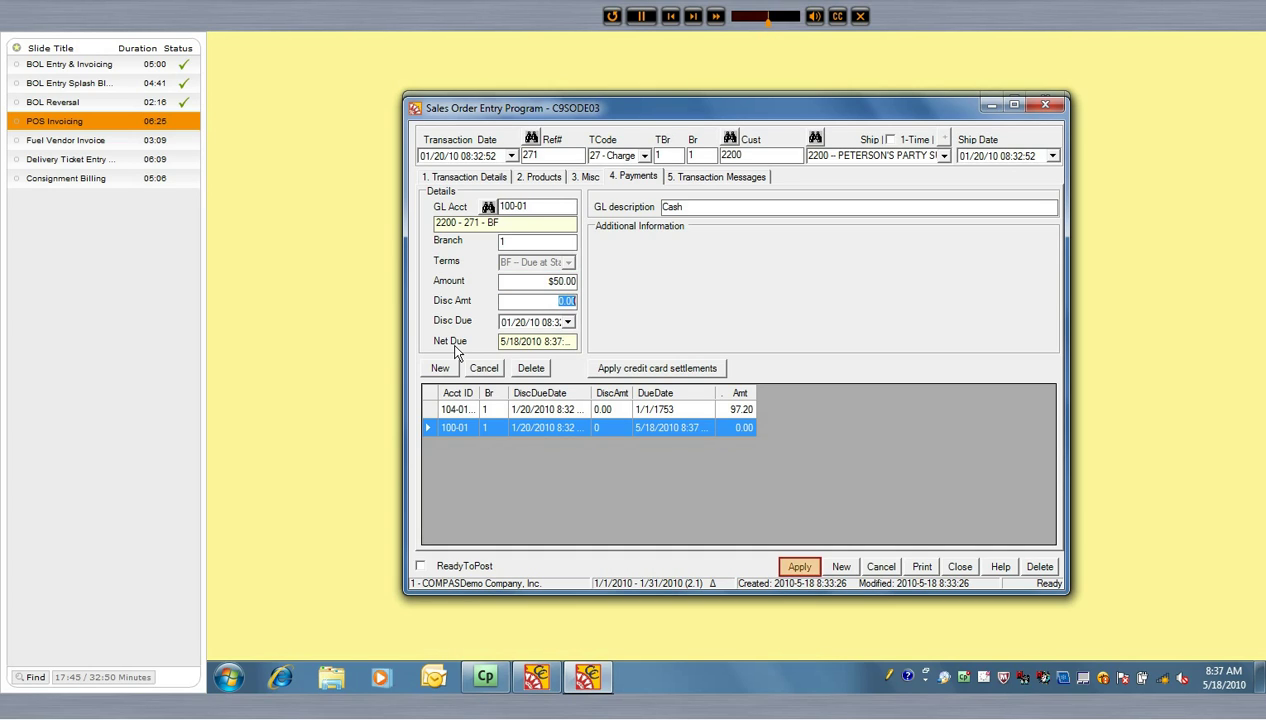
click(800, 567)
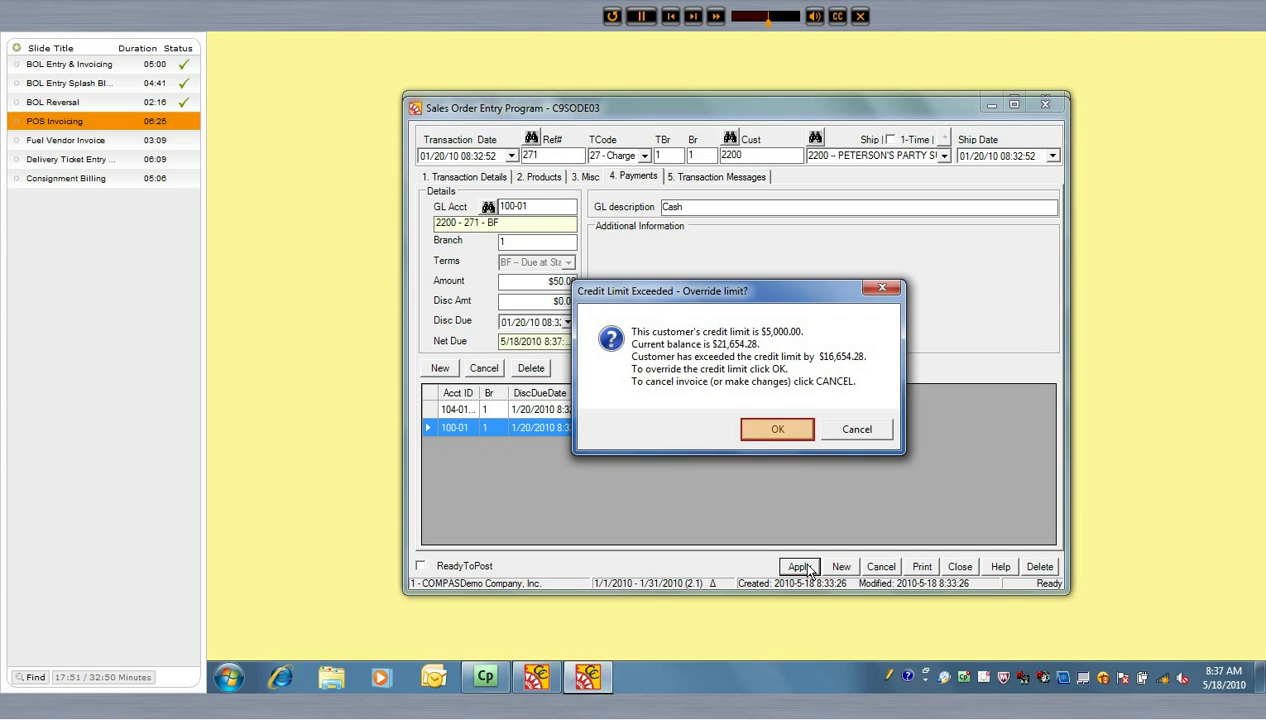
click(789, 433)
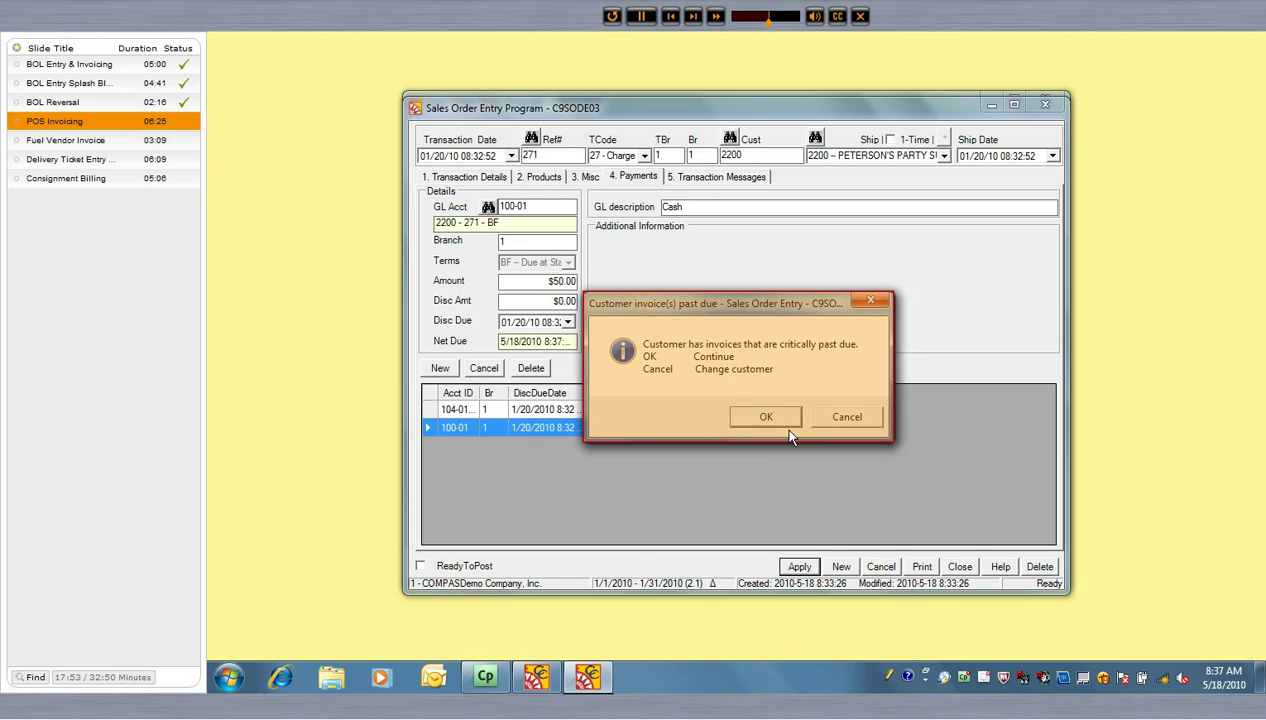
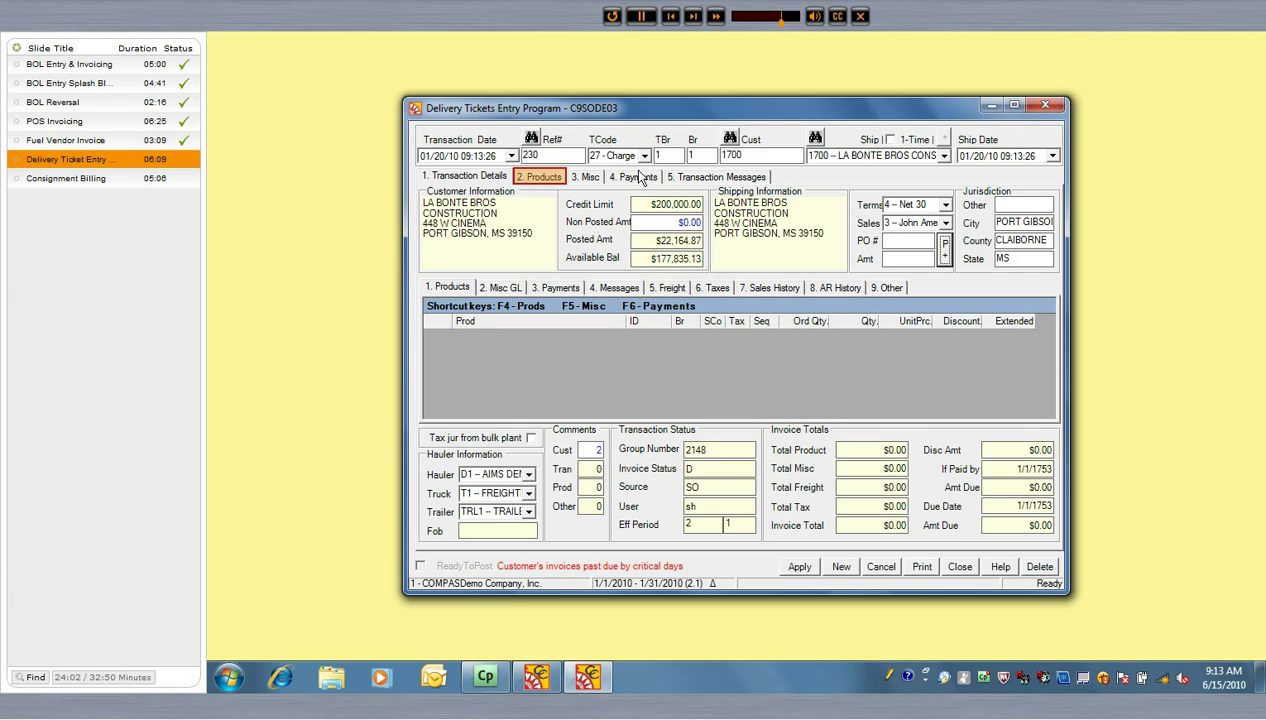
- Open the product details of the La Bonte Bros Construction delivery ticket for entry
click(545, 184)
key(Tab)
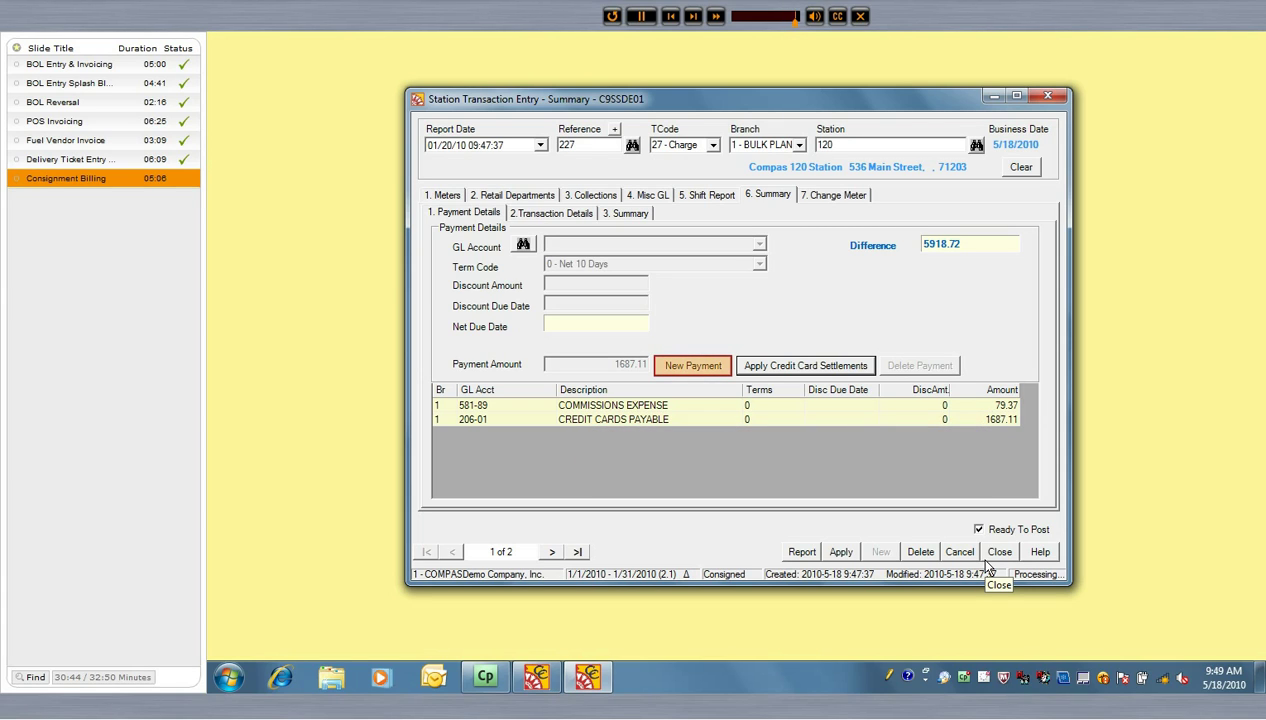
- Add a new payment line to the payment details of the Compas 120 Station transaction
click(693, 365)
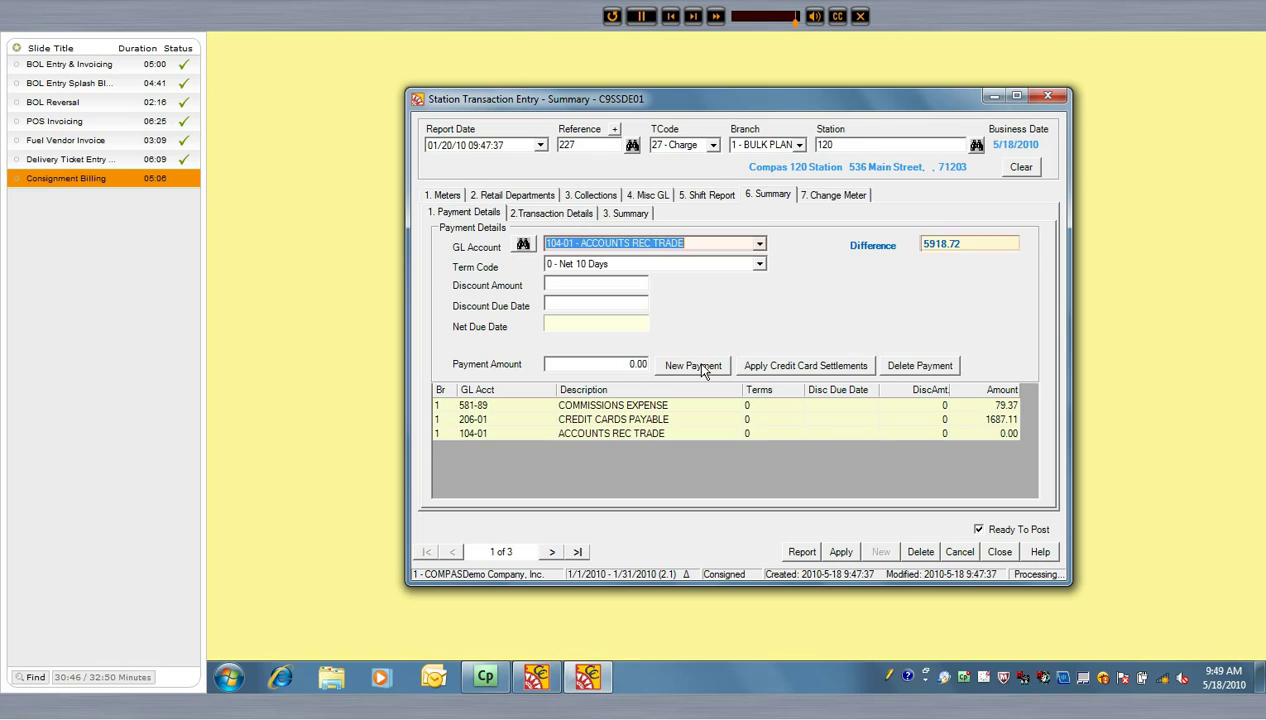